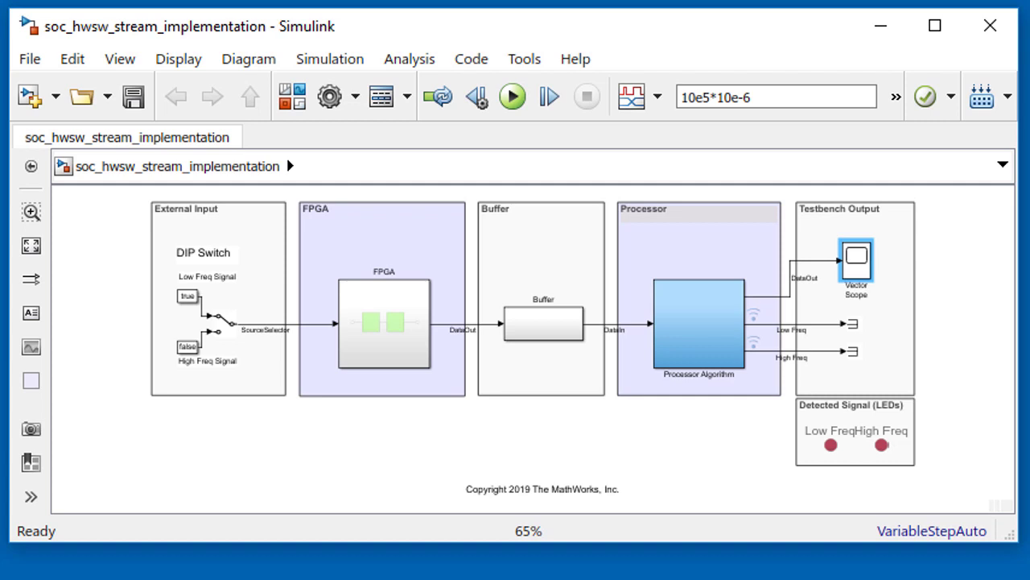
- Inspect the model's parts: External Input, High Freq LED, false constant, FPGA subsystem, Buffer, Processor Algorithm, LEDs
click(206, 328)
click(877, 444)
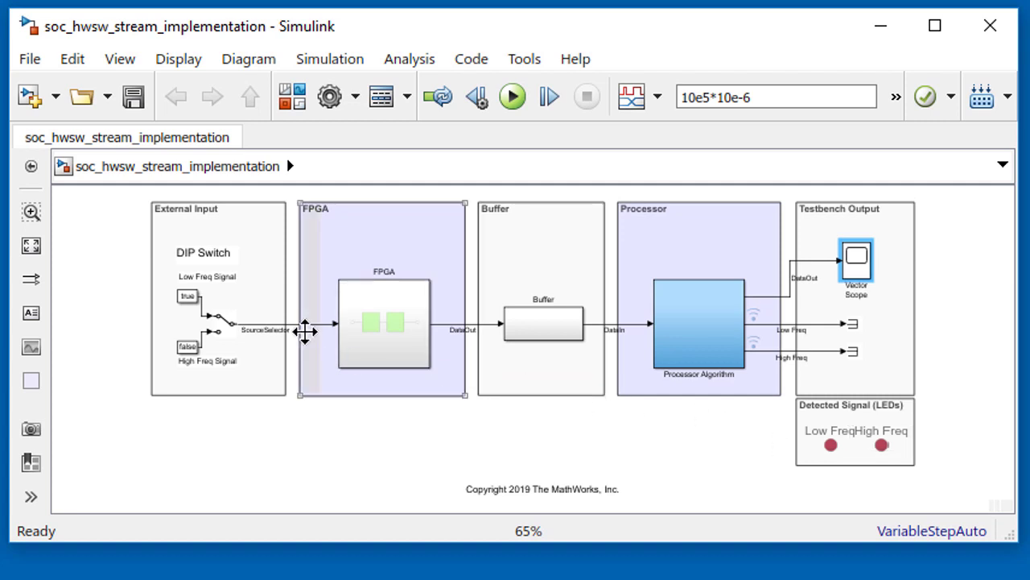
click(187, 323)
click(186, 346)
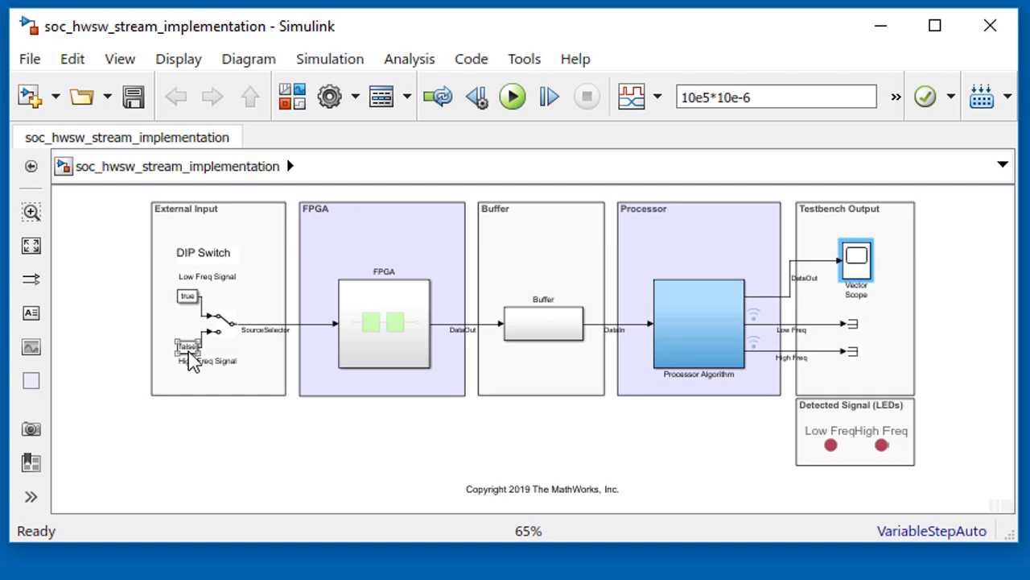
click(408, 341)
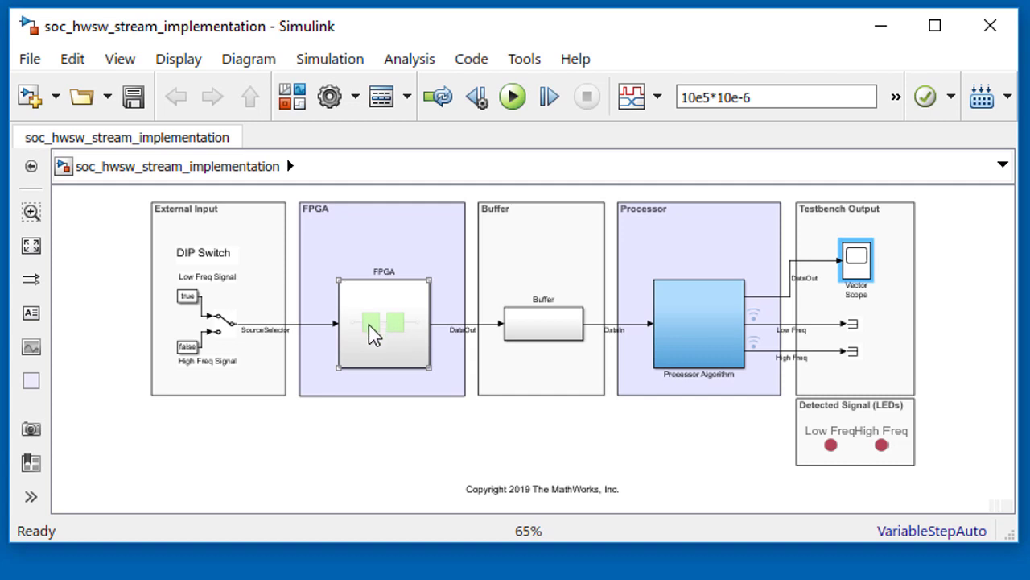
click(554, 332)
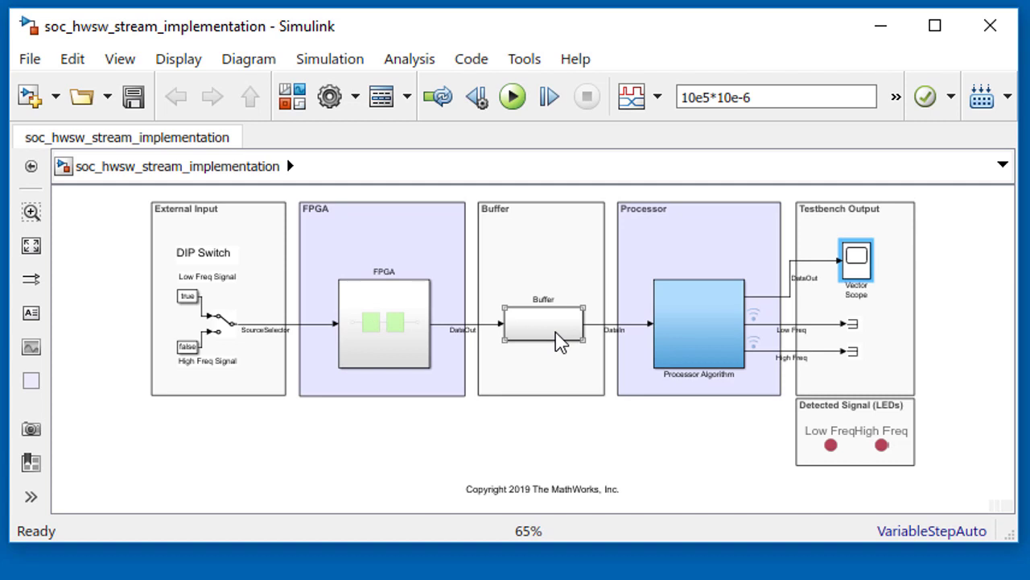
click(721, 342)
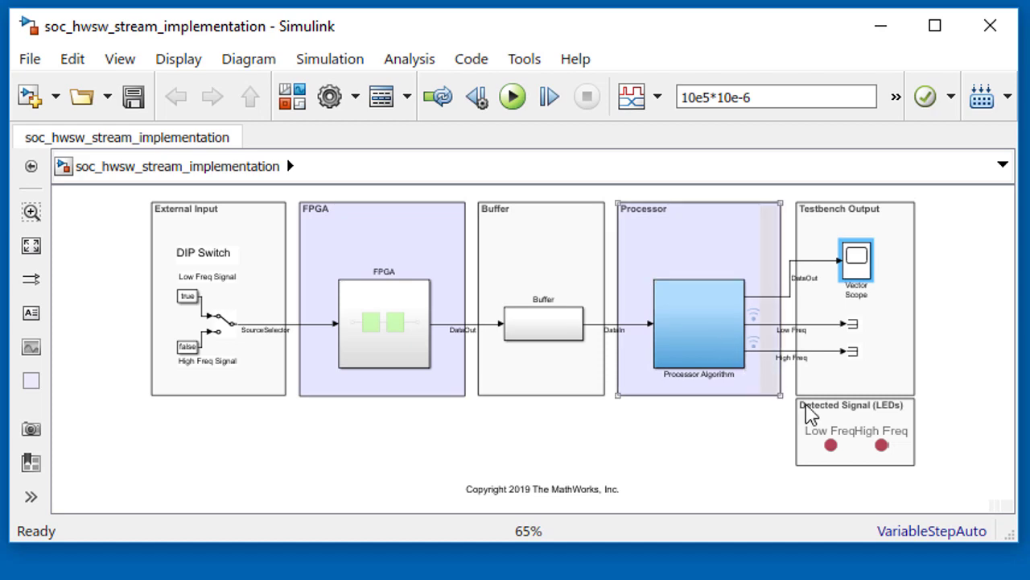
click(846, 423)
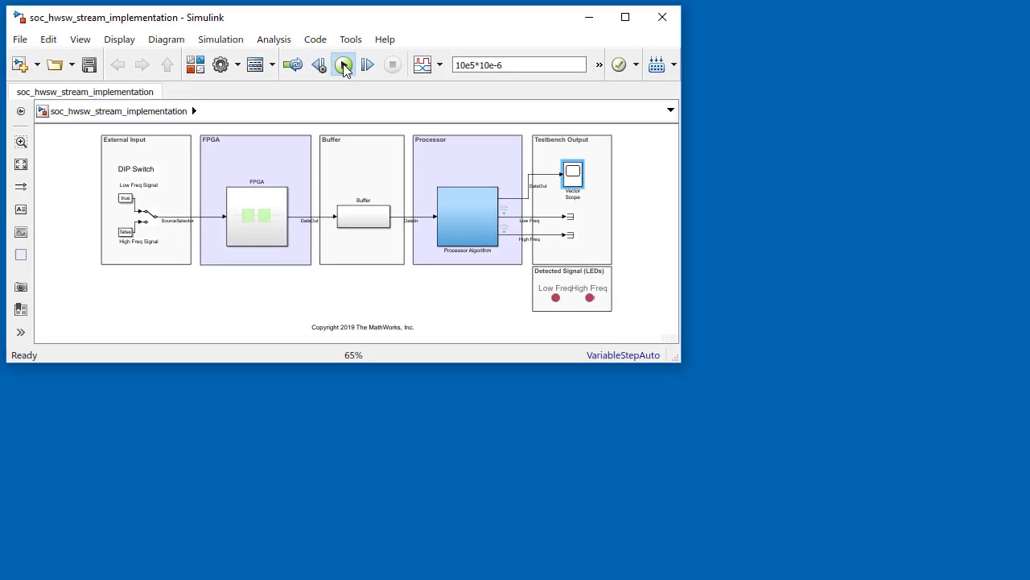
- Run the simulation and flip the DIP switch to high frequency, then back to low
click(353, 67)
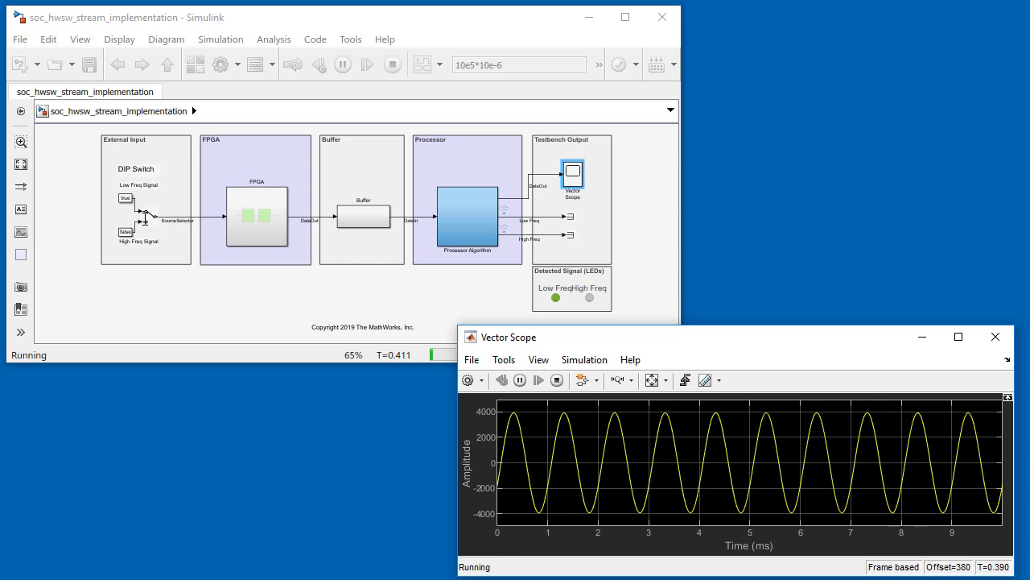
click(155, 223)
double_click(150, 217)
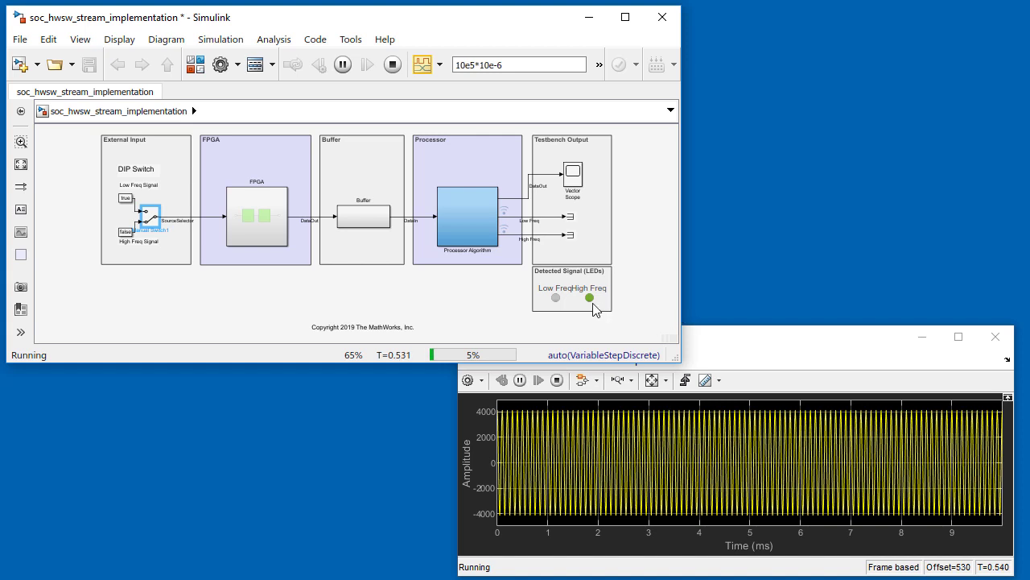
double_click(152, 219)
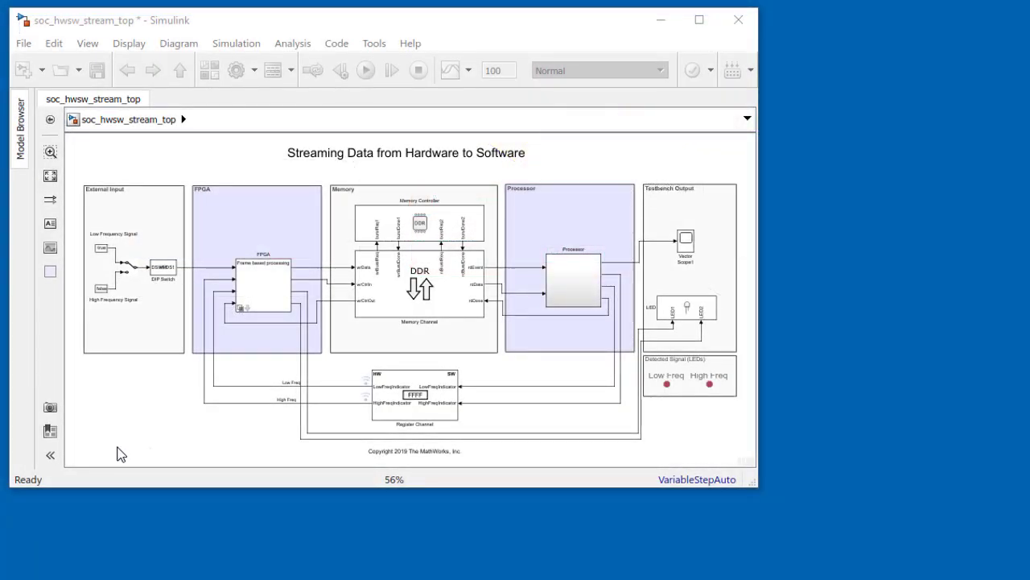
click(389, 304)
double_click(398, 299)
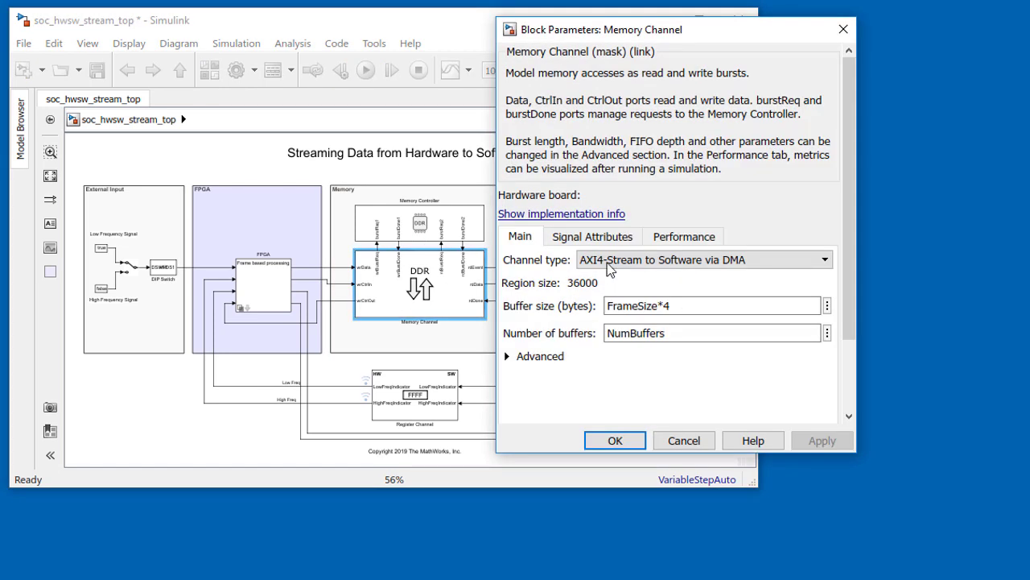
click(606, 262)
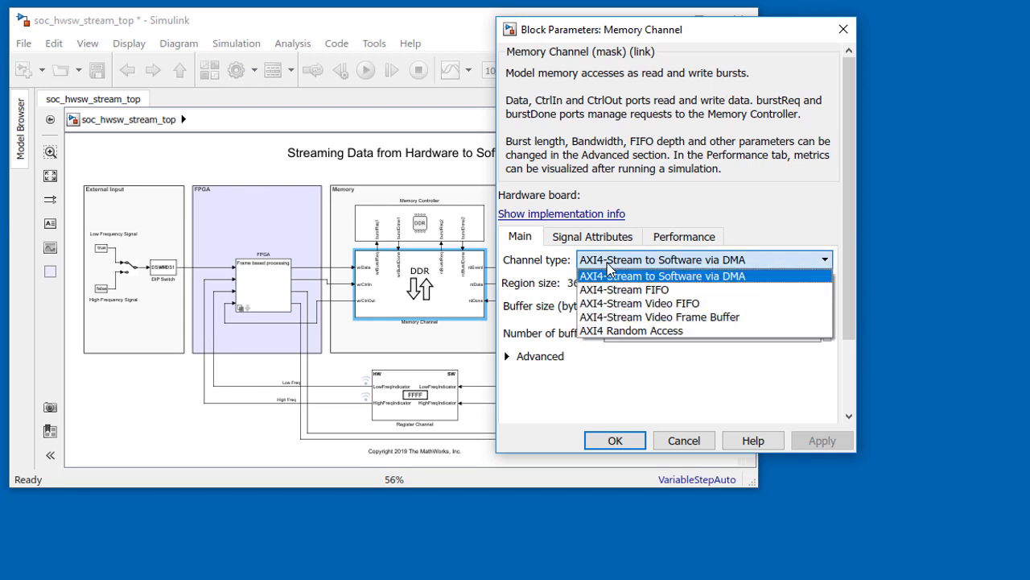
click(607, 262)
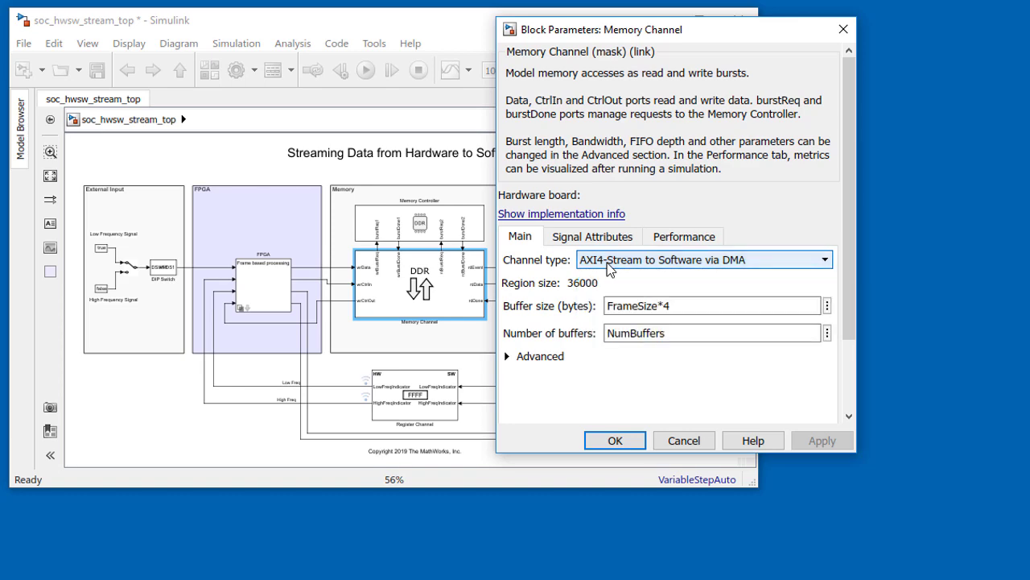
click(684, 449)
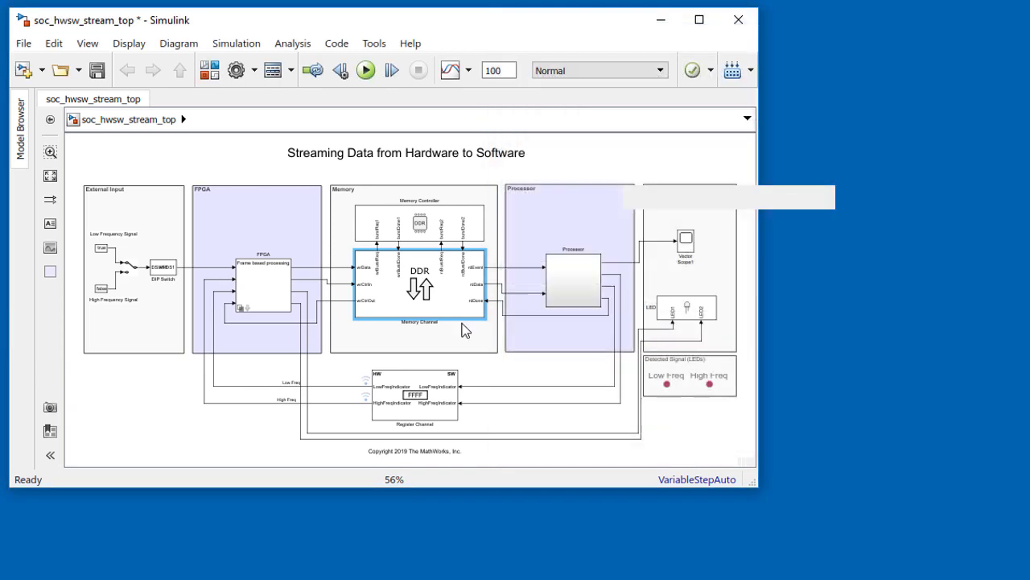
double_click(422, 222)
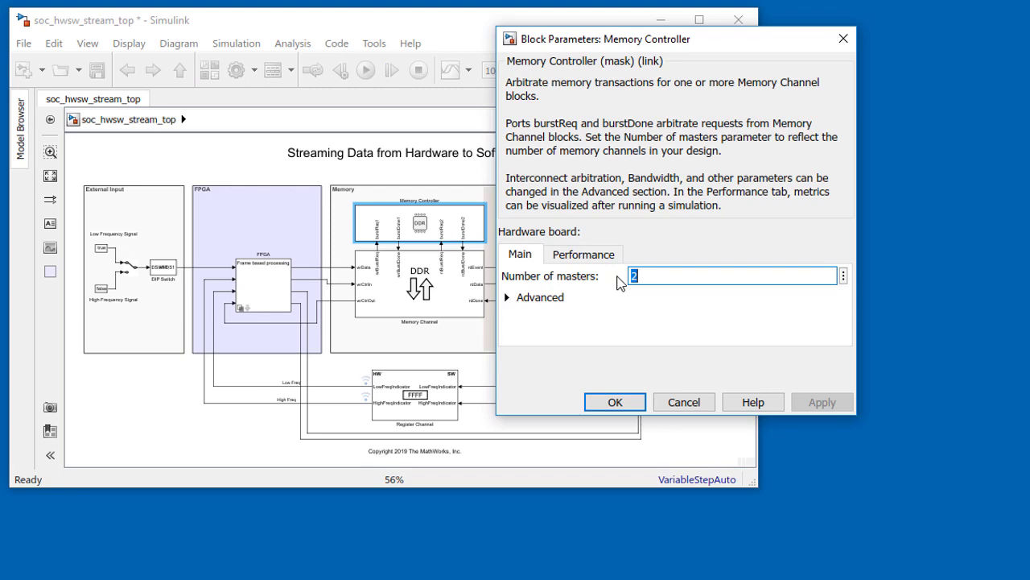
click(684, 402)
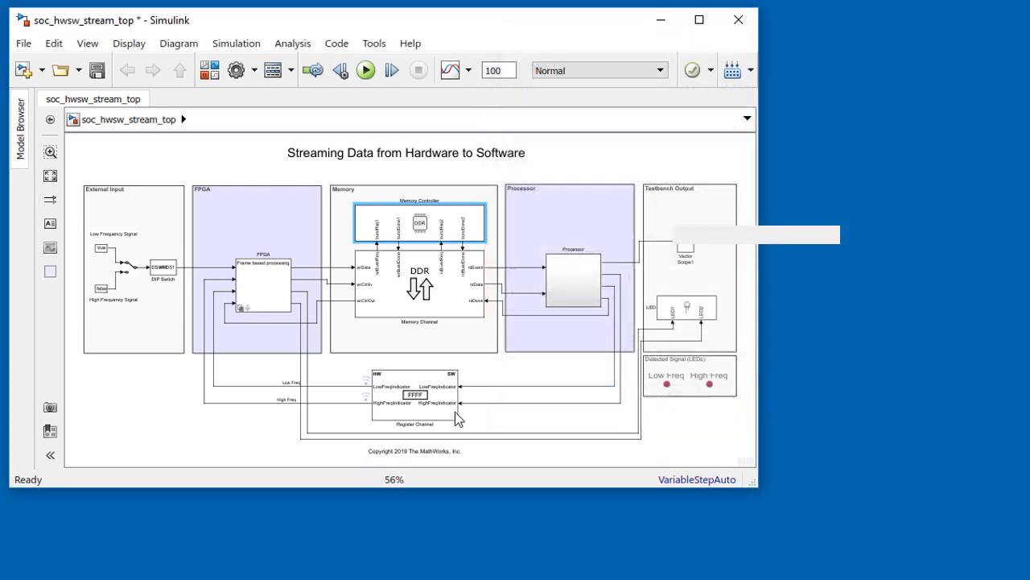
double_click(419, 406)
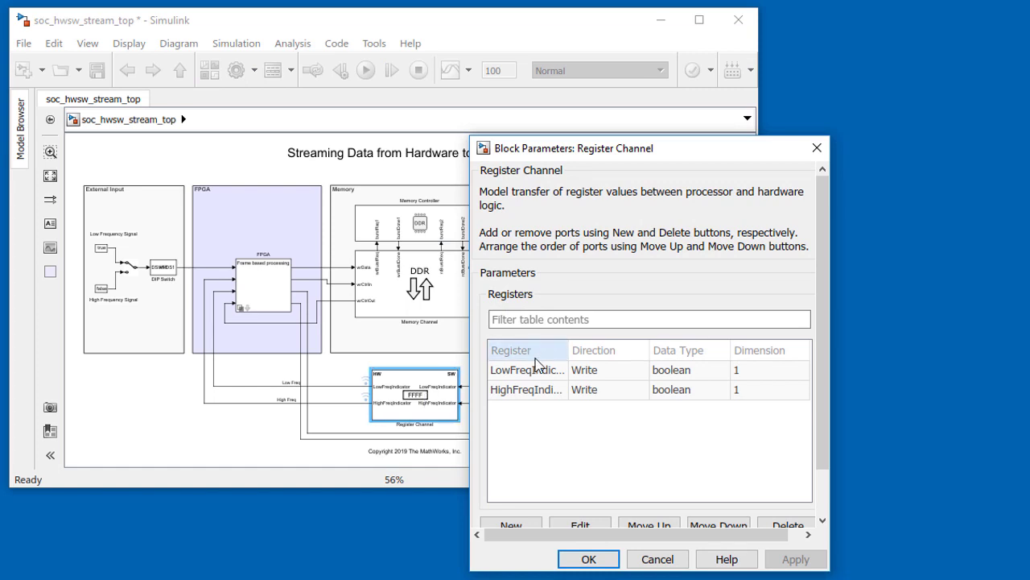
click(652, 558)
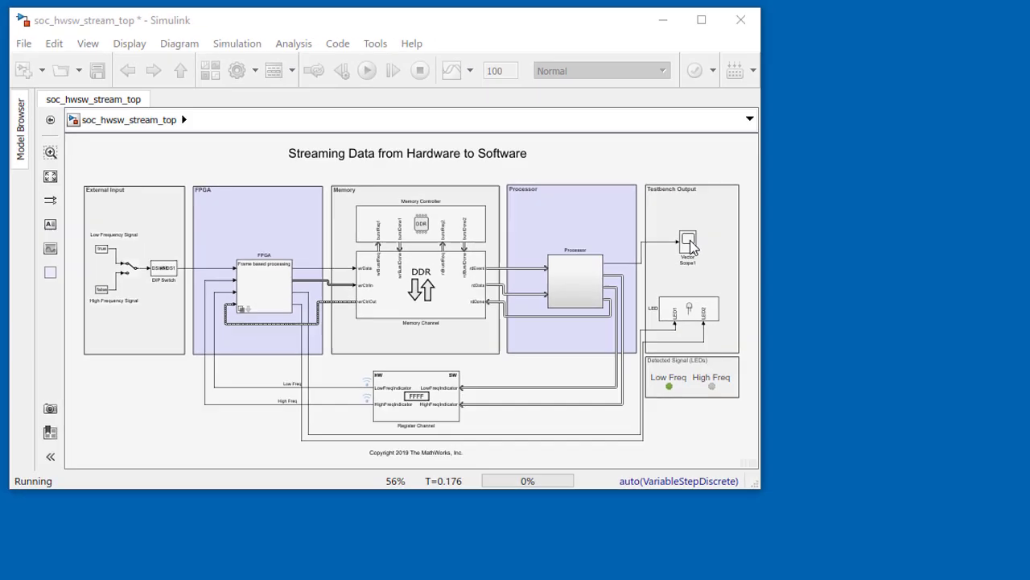
- Show Vector Scope1, then toggle the Manual Switch to high frequency and back to low
double_click(791, 279)
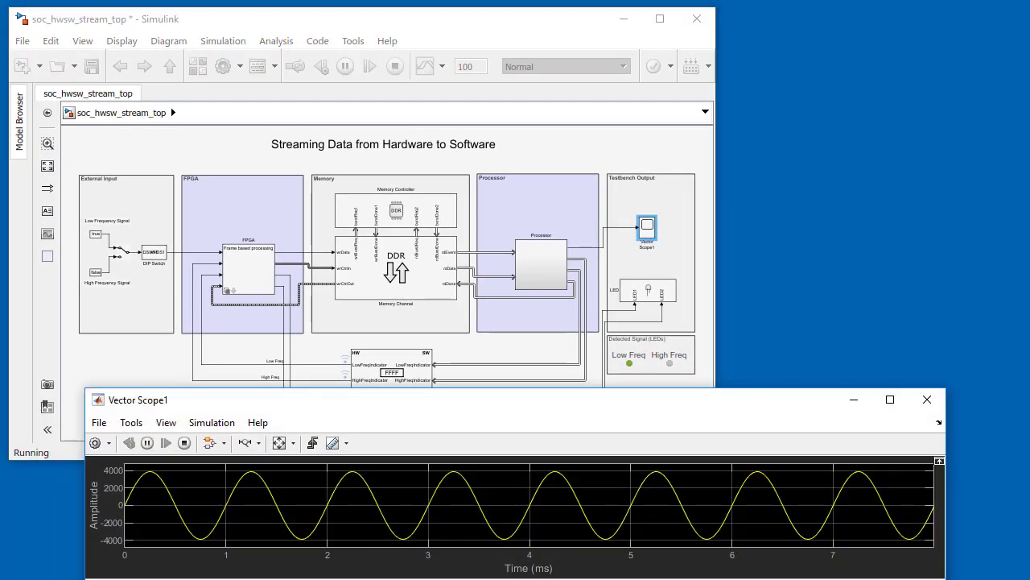
click(121, 358)
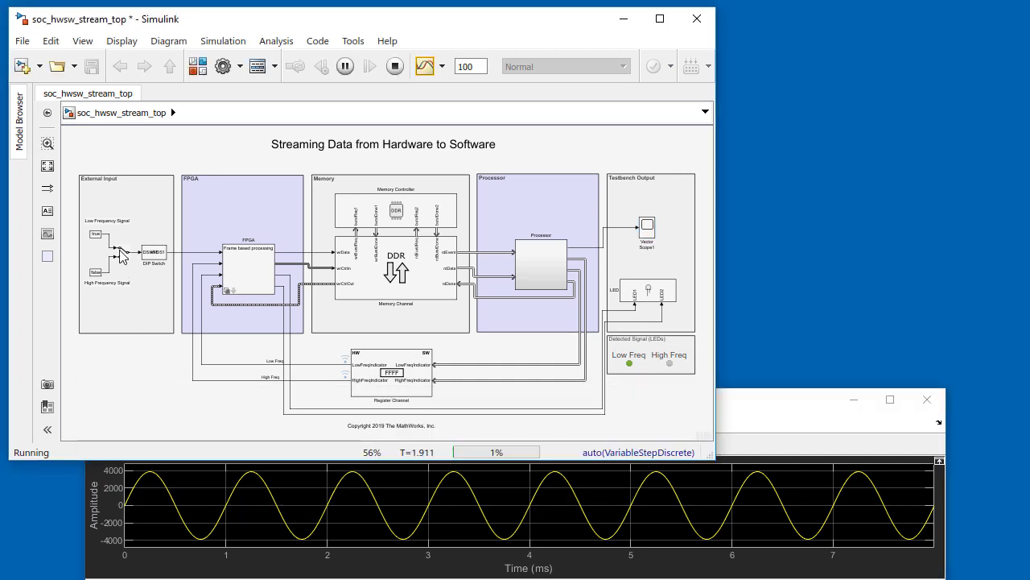
click(121, 255)
double_click(121, 255)
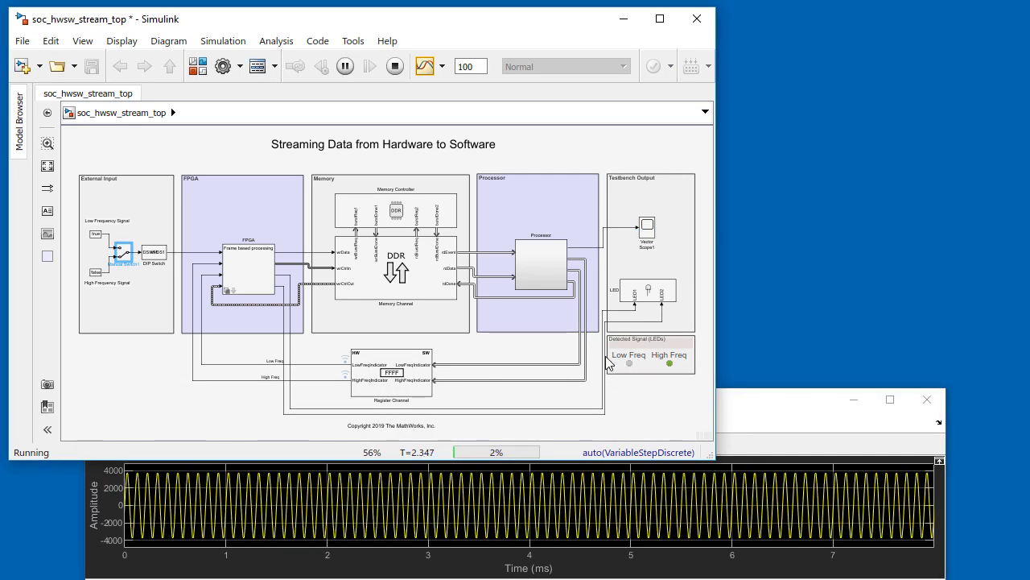
double_click(121, 256)
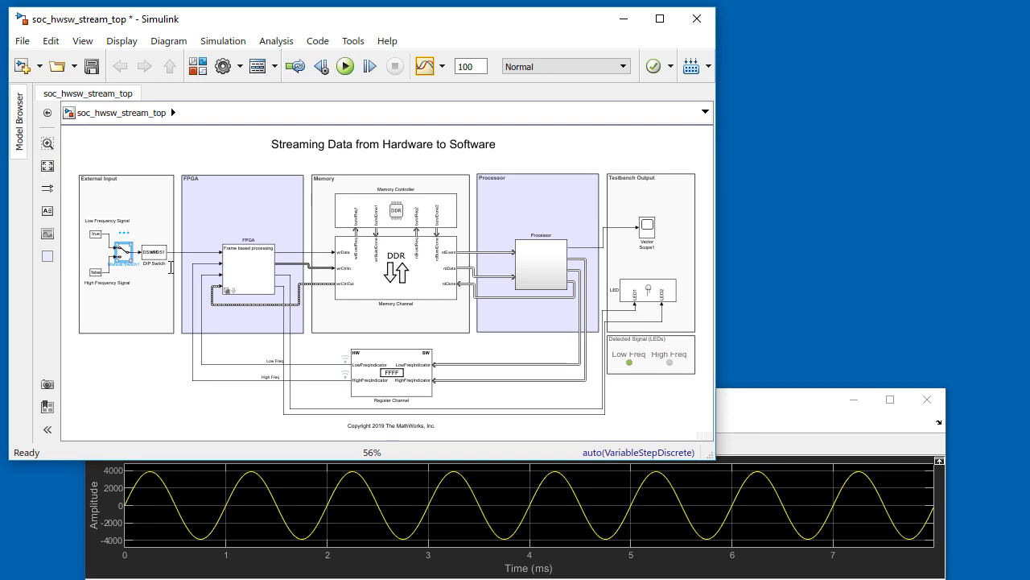
- View the Memory Channel's buffer latency plots from its Performance tab, then dismiss them without changes
double_click(373, 278)
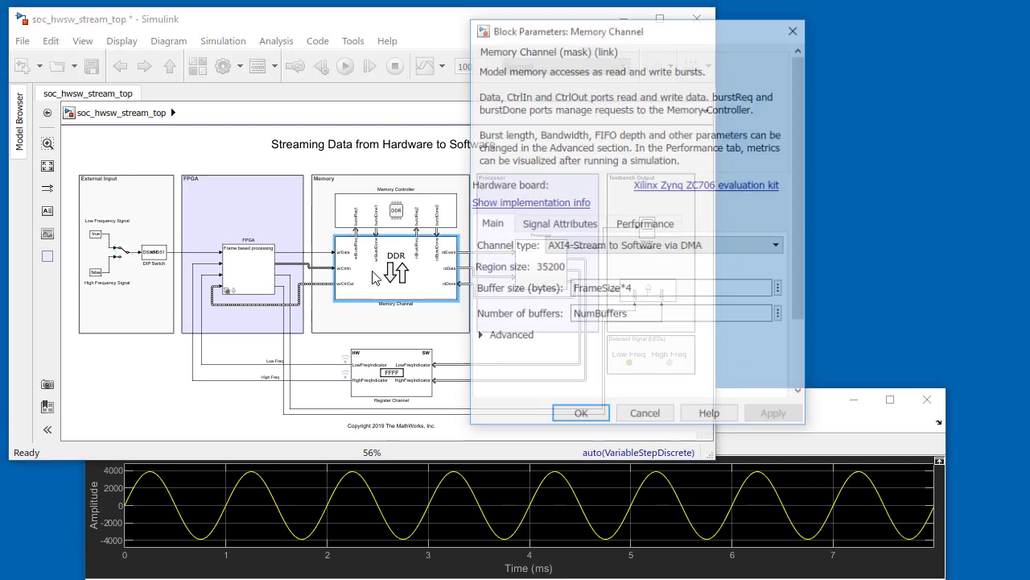
click(654, 228)
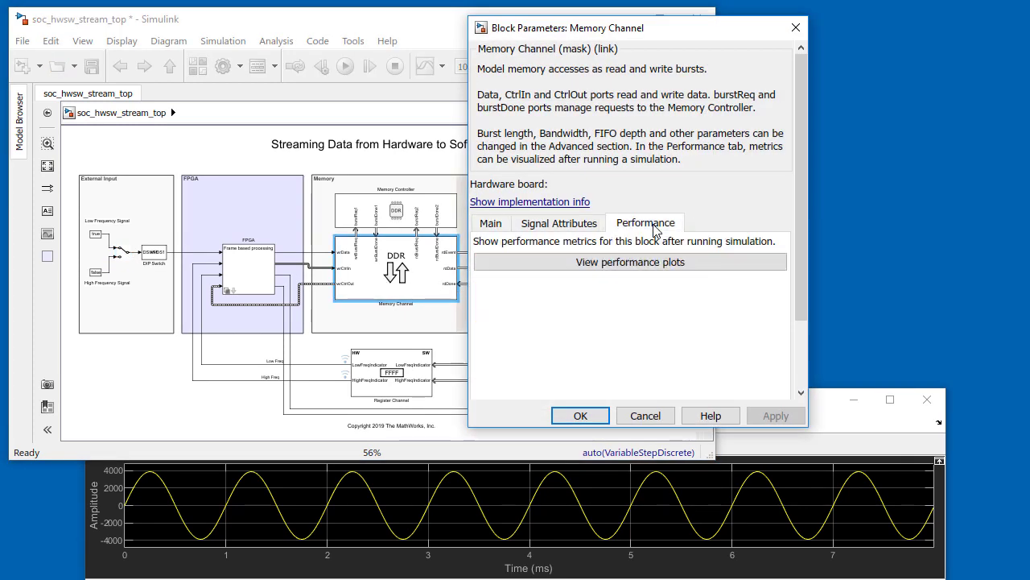
click(632, 275)
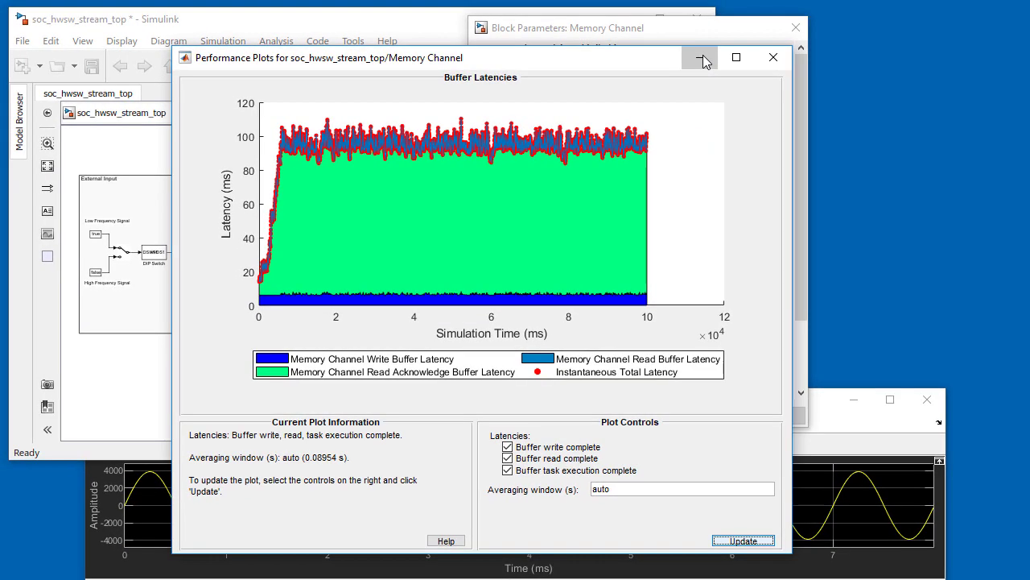
click(703, 58)
click(648, 414)
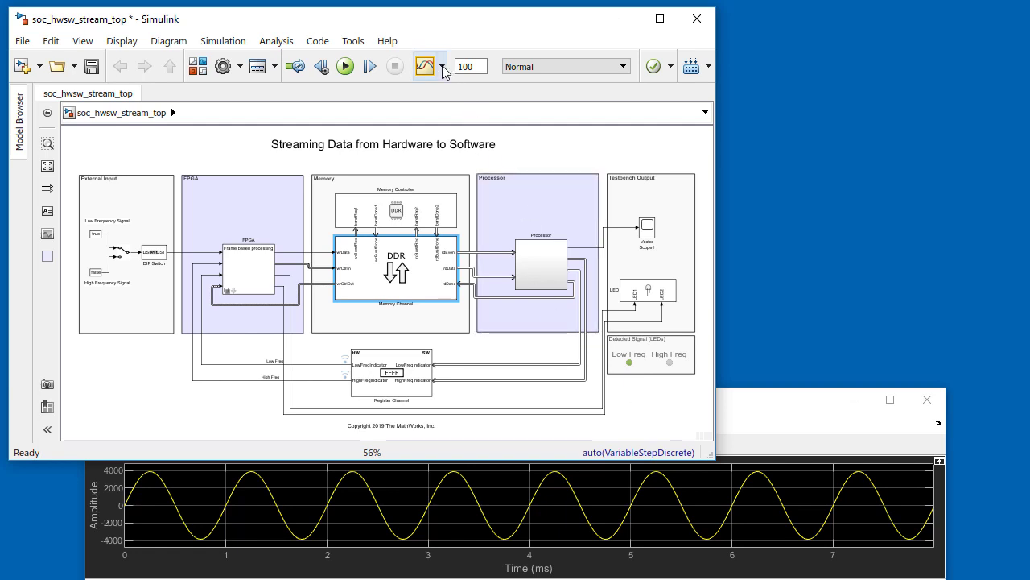
- Hide the scope and fit bufAvail, icFIFOEntries and icFIFODroppedCount to view in the Simulation Data Inspector
click(854, 399)
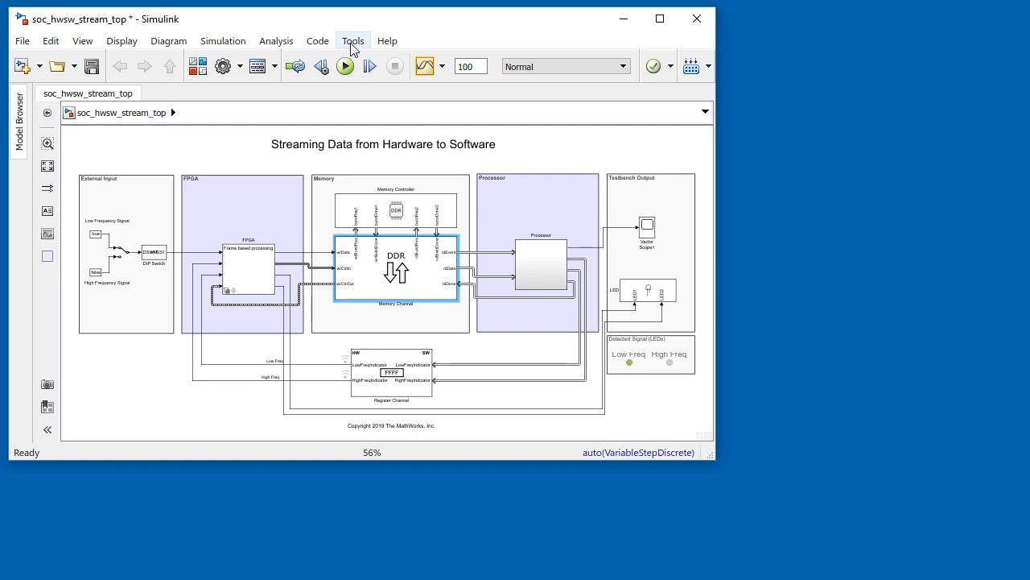
click(424, 66)
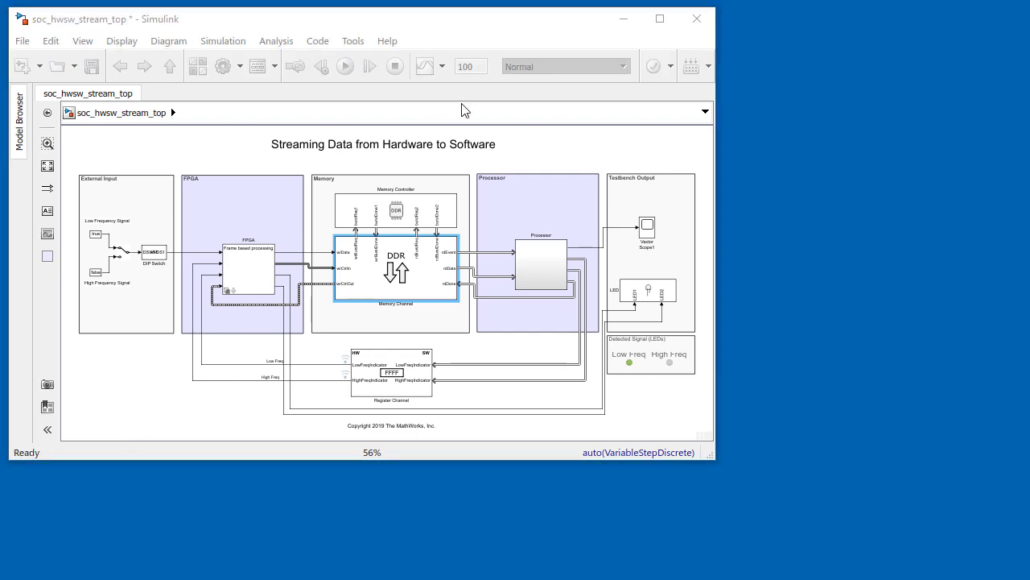
click(441, 68)
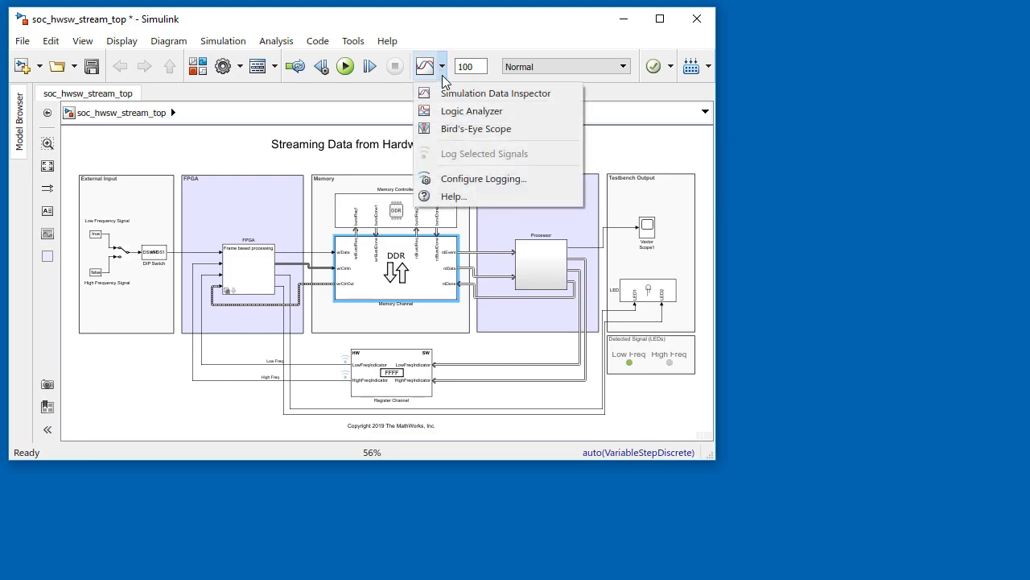
click(448, 94)
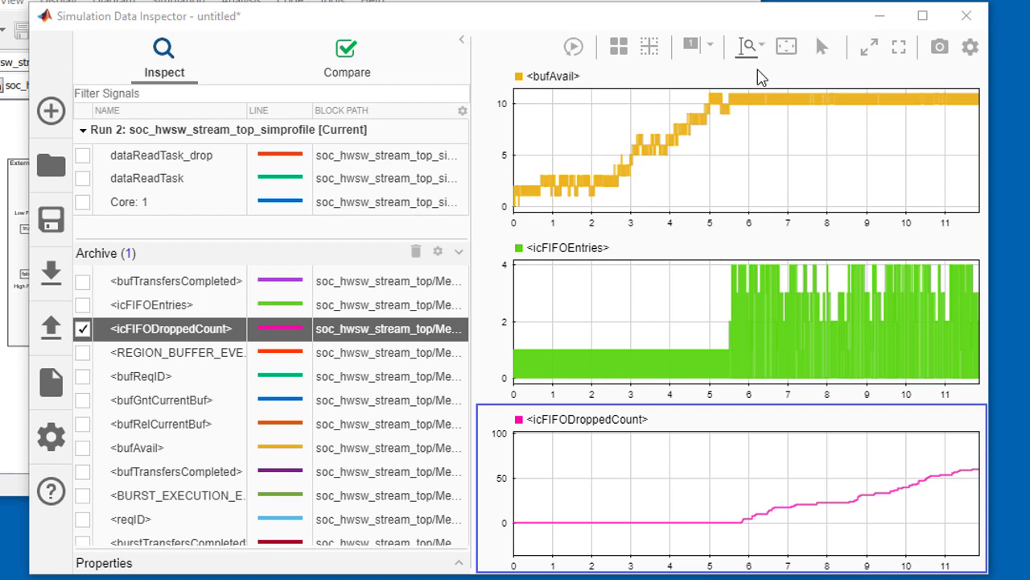
click(788, 46)
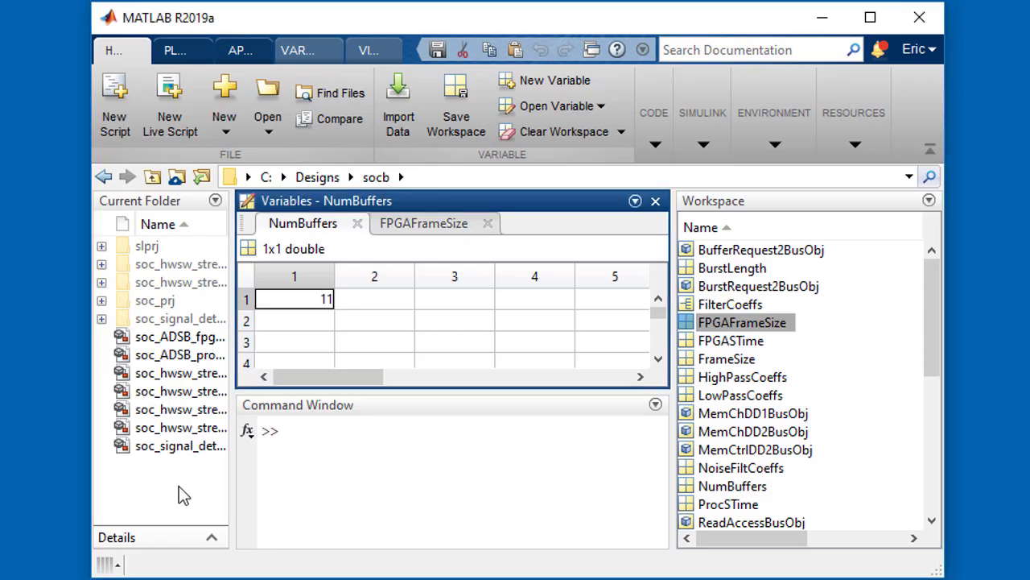
- Enter 9 for NumBuffers, then edit the FPGAFrameSize value toward 1000
click(326, 300)
text(9)
key(Tab)
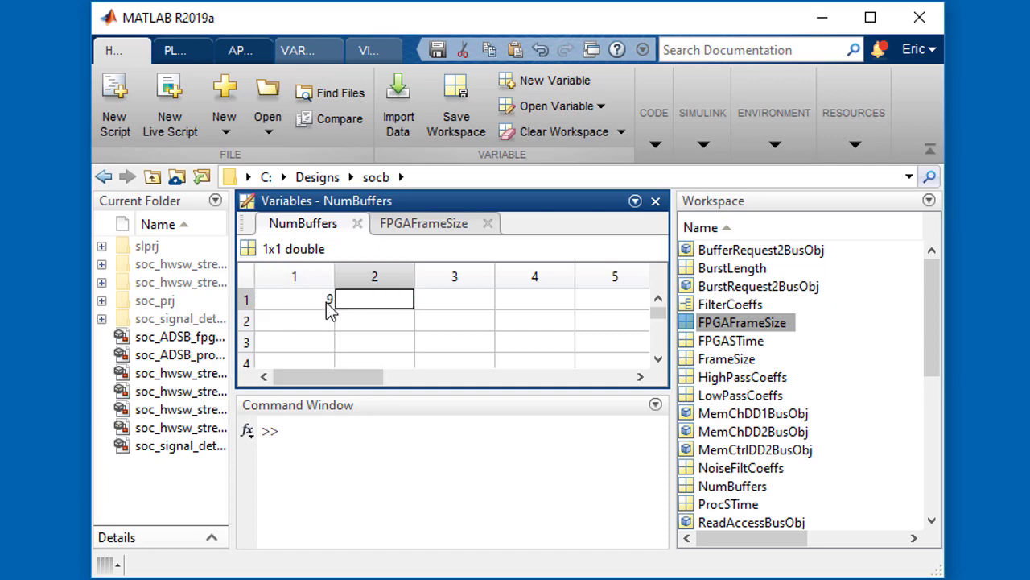
click(429, 224)
click(322, 300)
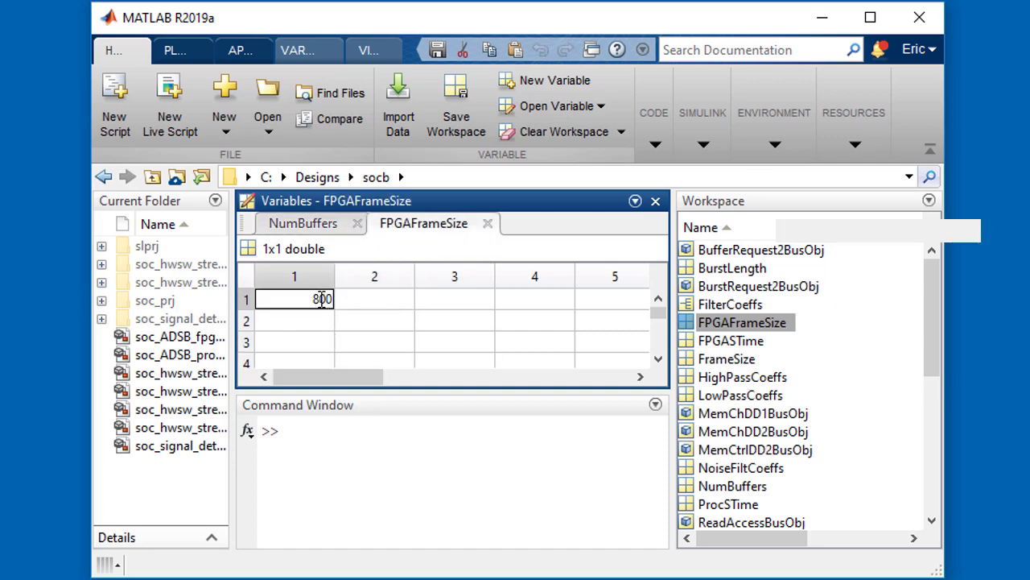
double_click(322, 300)
key(BackSpace)
text(100)
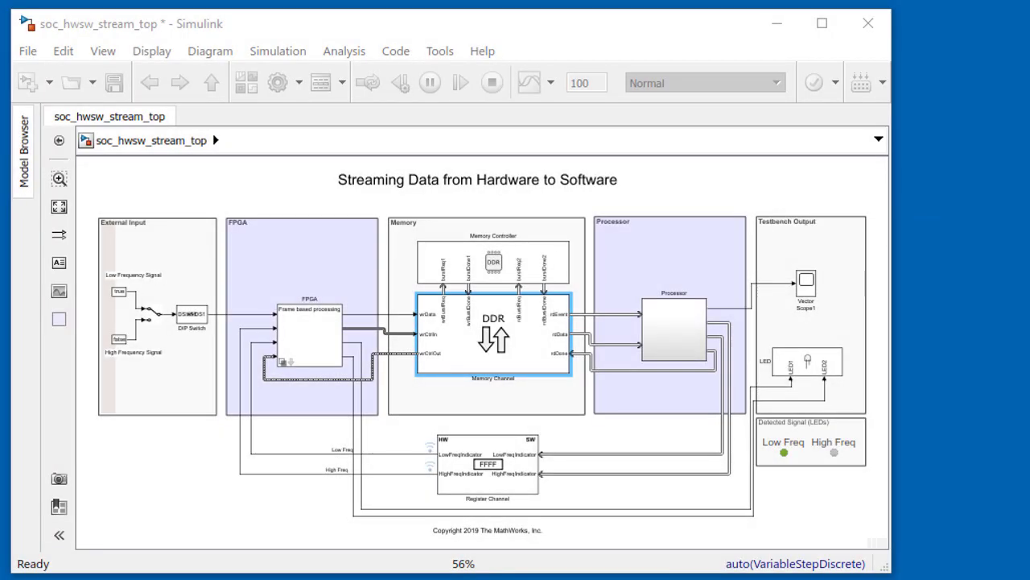
- Show the Memory Channel's buffer latency plots for the 36000 region size run
key(Return)
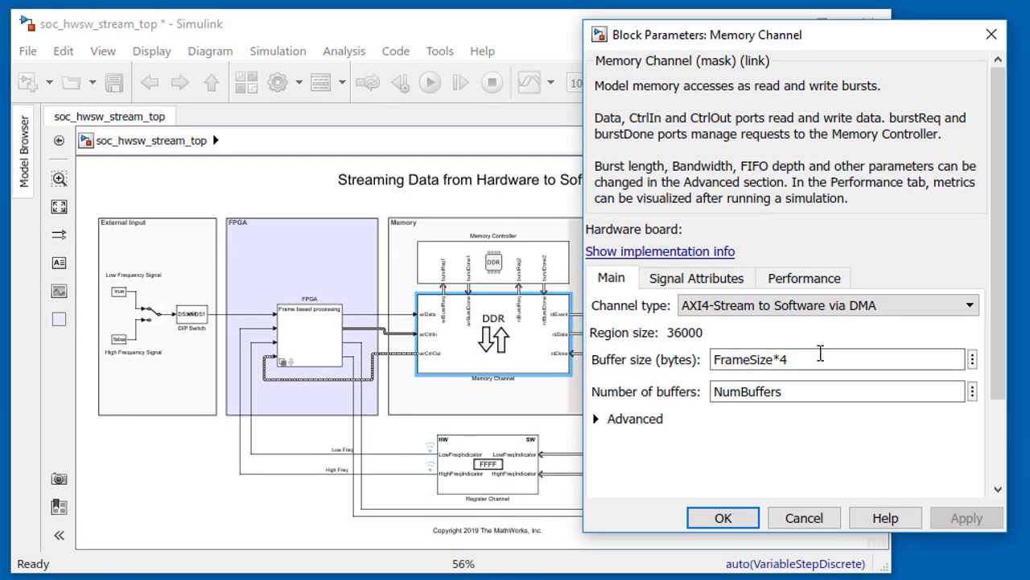
click(801, 281)
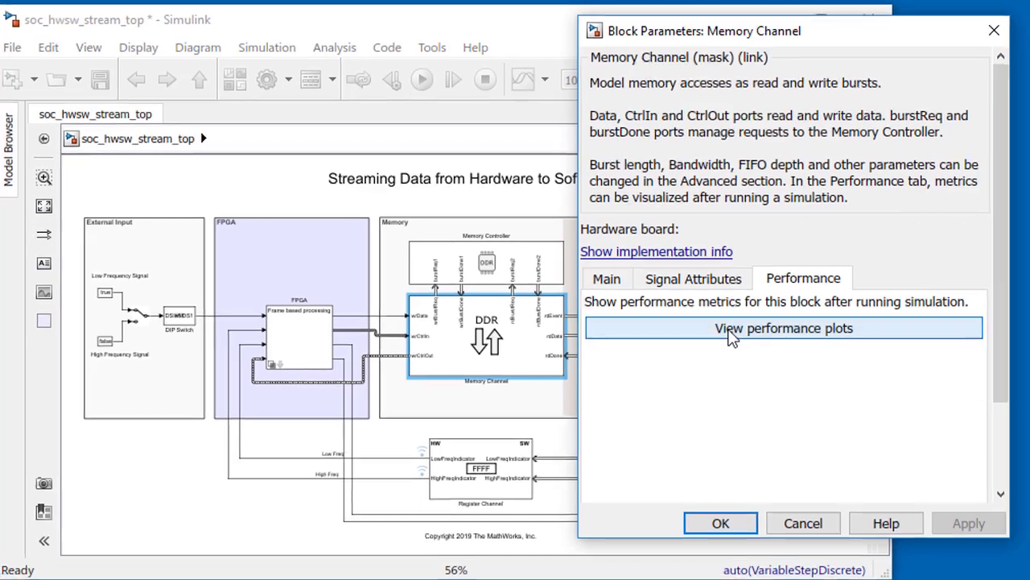
click(729, 336)
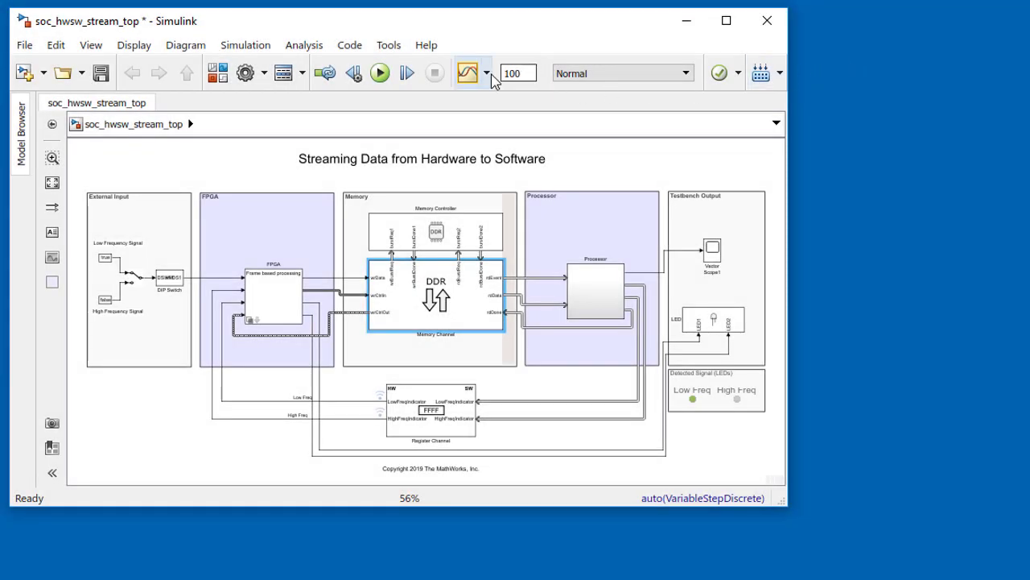
- Reopen the Simulation Data Inspector from the toolbar dropdown to check icFIFODroppedCount stays 0
click(486, 73)
click(502, 105)
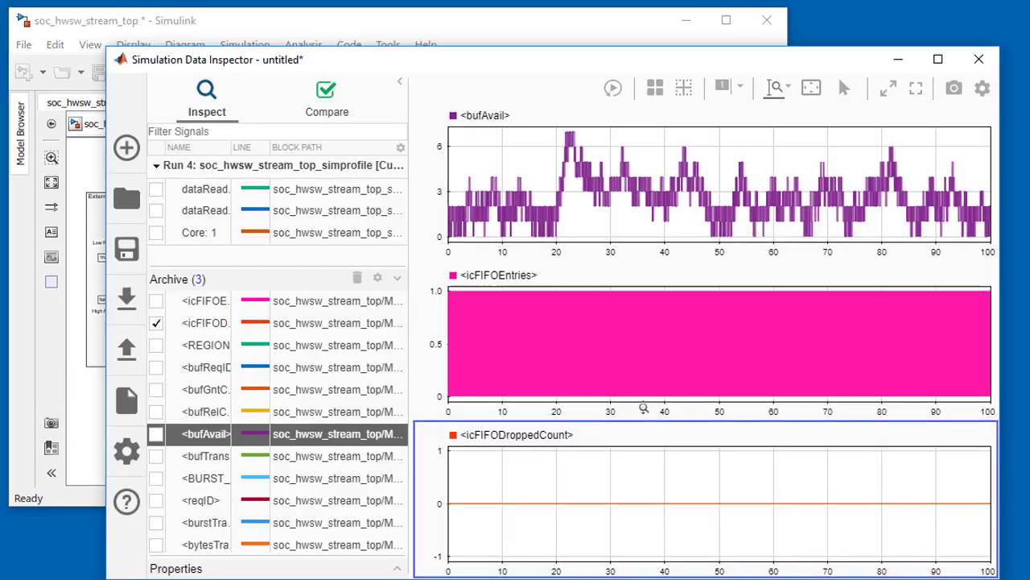